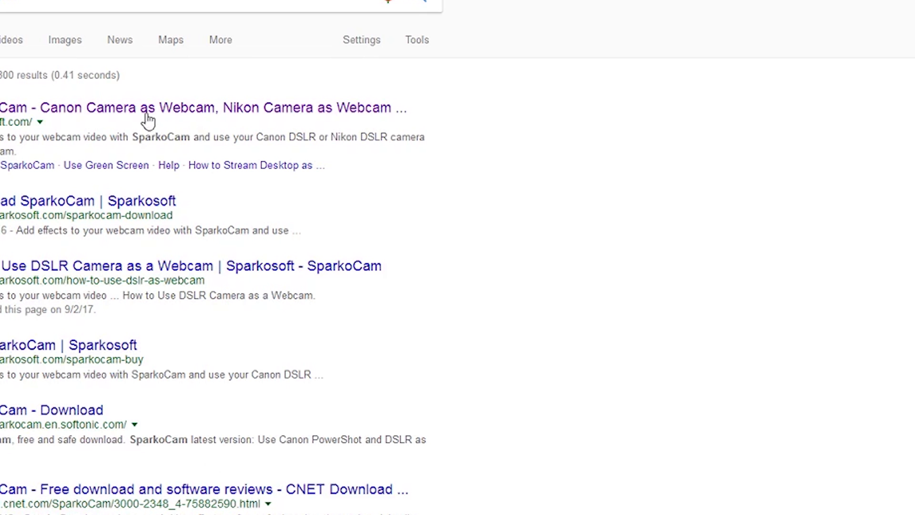
Step: Open the SparkoCam website from the search results and download SparkoCam Virtual Webcam version 2.4.1
{"action": "left_click", "coordinate": [148, 119]}
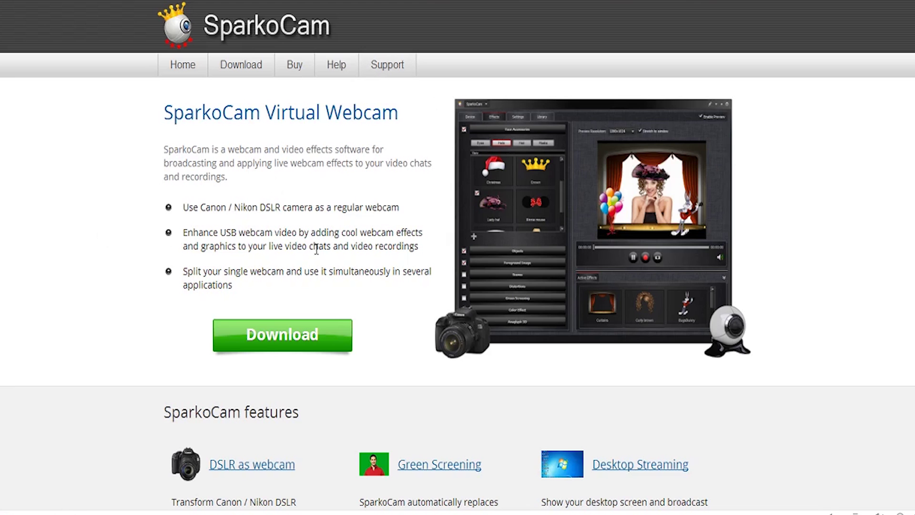
{"action": "left_click", "coordinate": [286, 337]}
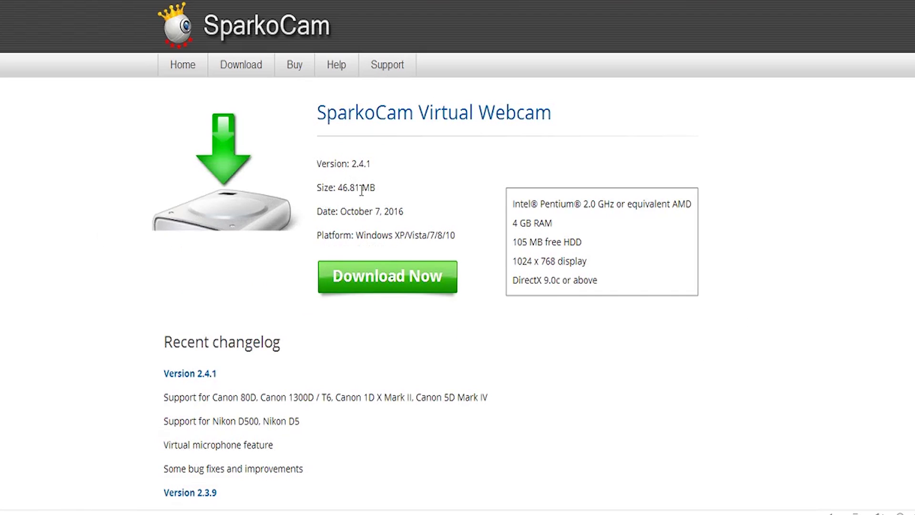
{"action": "left_click", "coordinate": [399, 288]}
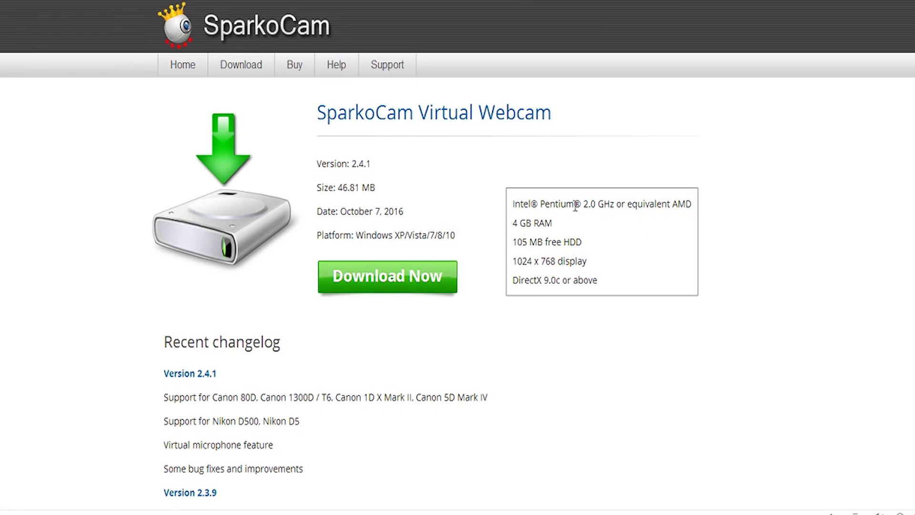
Step: Review the system requirements listed on the SparkoCam download page, highlighting the processor, RAM, disk, display and DirectX lines
{"action": "left_click_drag", "start_coordinate": [516, 205], "coordinate": [612, 206]}
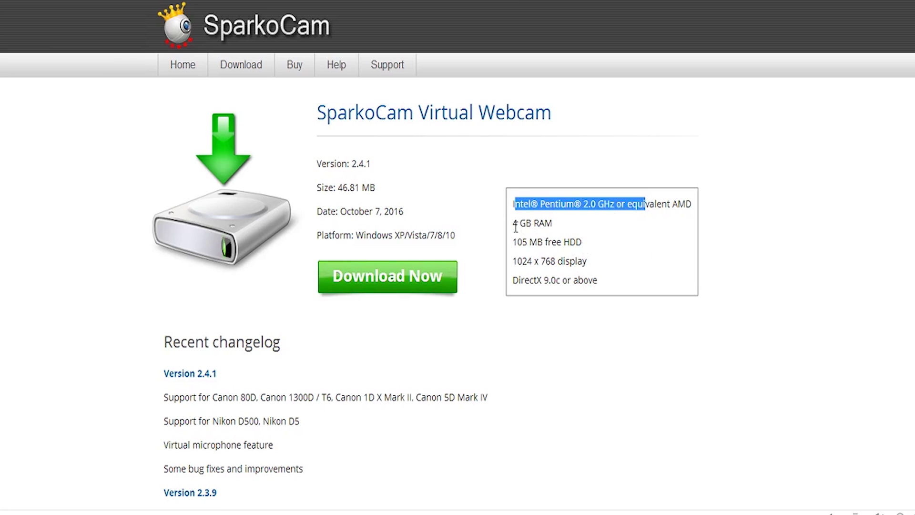
{"action": "left_click_drag", "start_coordinate": [515, 224], "coordinate": [618, 240]}
{"action": "left_click_drag", "start_coordinate": [534, 260], "coordinate": [615, 296]}
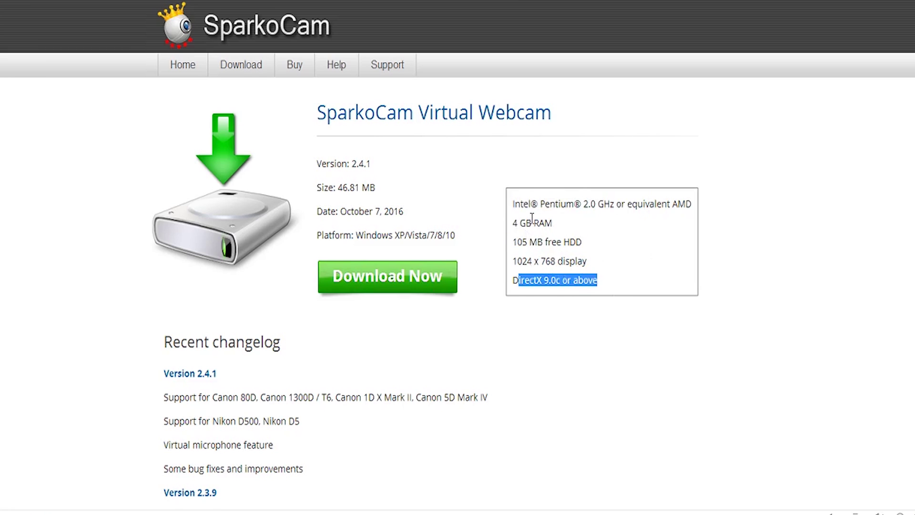
{"action": "left_click_drag", "start_coordinate": [531, 223], "coordinate": [582, 242]}
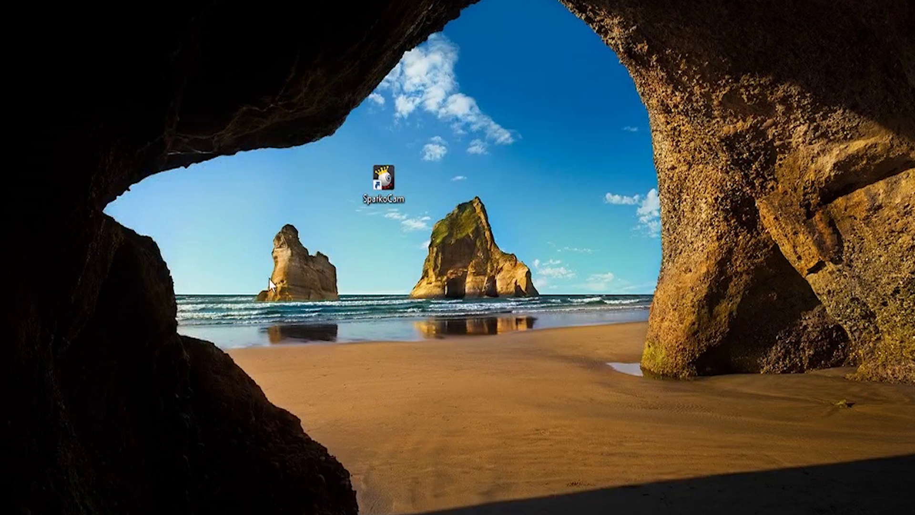
Step: Launch SparkoCam from the desktop and continue with the trial version from the licence dialog
{"action": "double_click", "coordinate": [387, 181]}
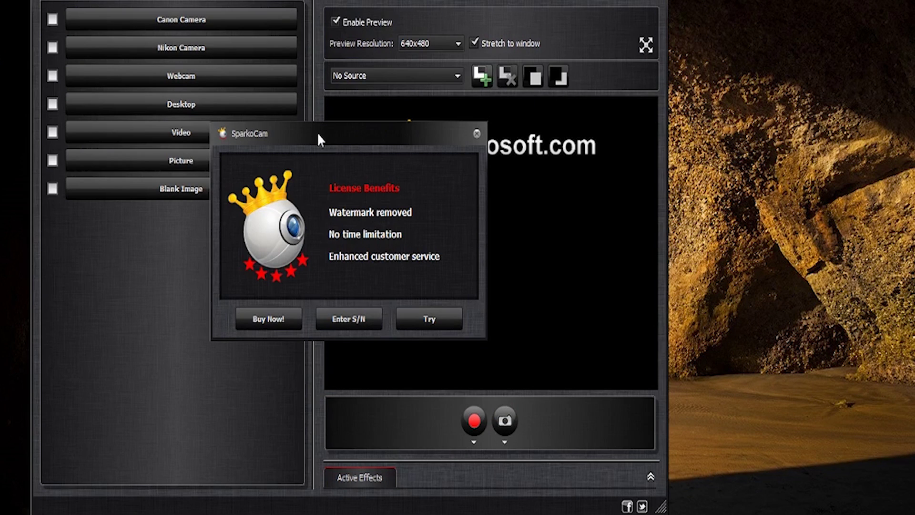
{"action": "left_click_drag", "start_coordinate": [318, 136], "coordinate": [185, 215]}
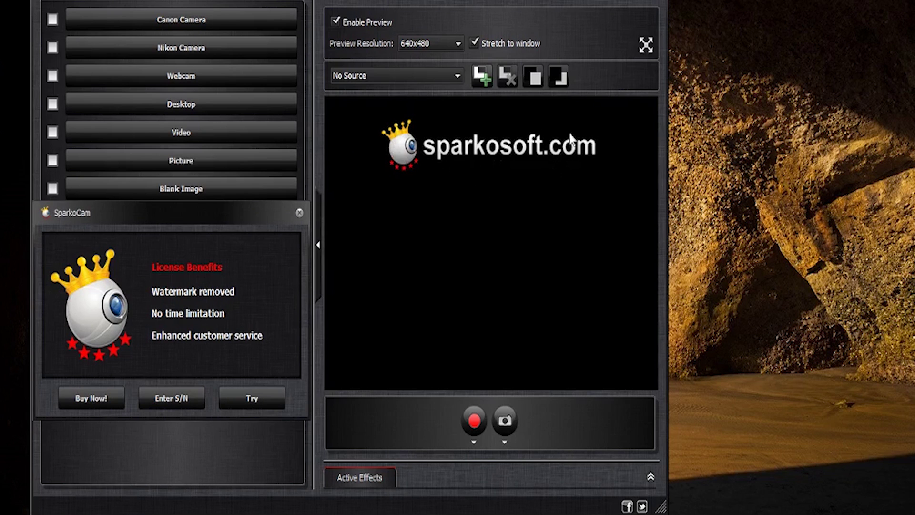
{"action": "left_click_drag", "start_coordinate": [253, 213], "coordinate": [313, 216]}
{"action": "left_click_drag", "start_coordinate": [258, 229], "coordinate": [314, 135]}
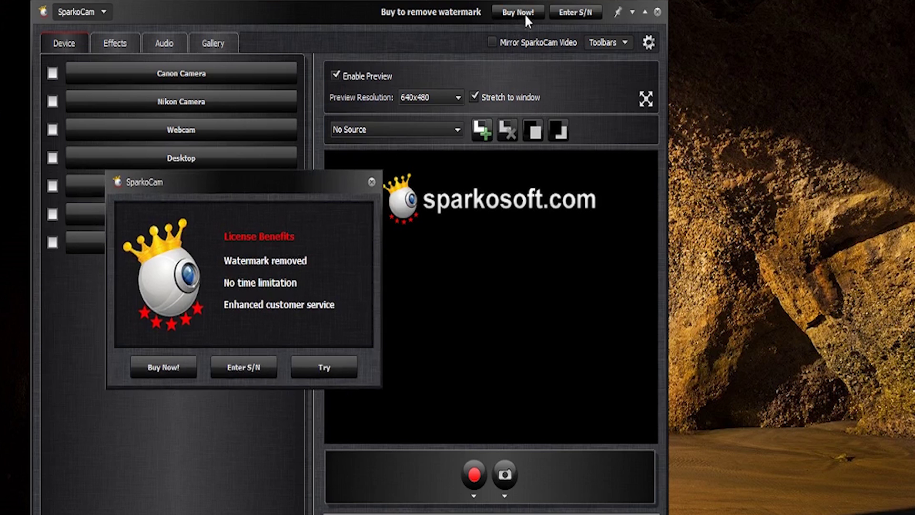
{"action": "left_click_drag", "start_coordinate": [337, 188], "coordinate": [328, 135]}
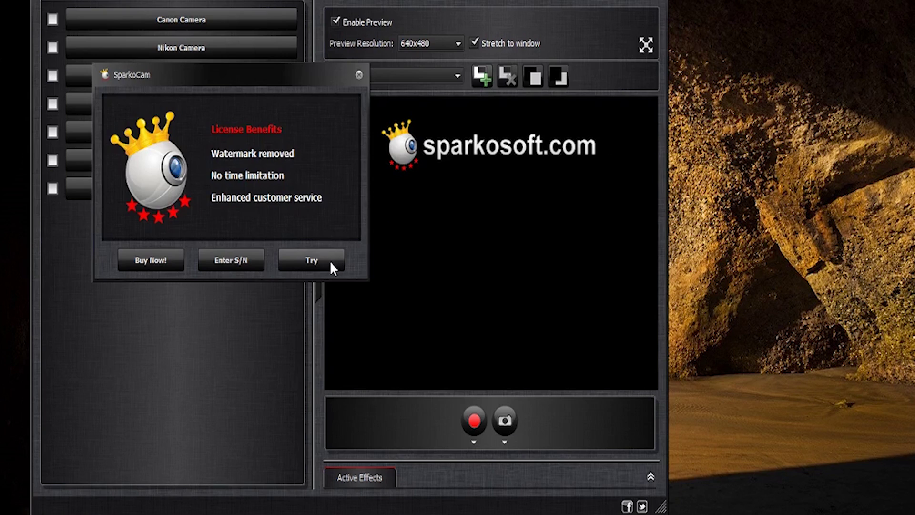
{"action": "left_click", "coordinate": [330, 314]}
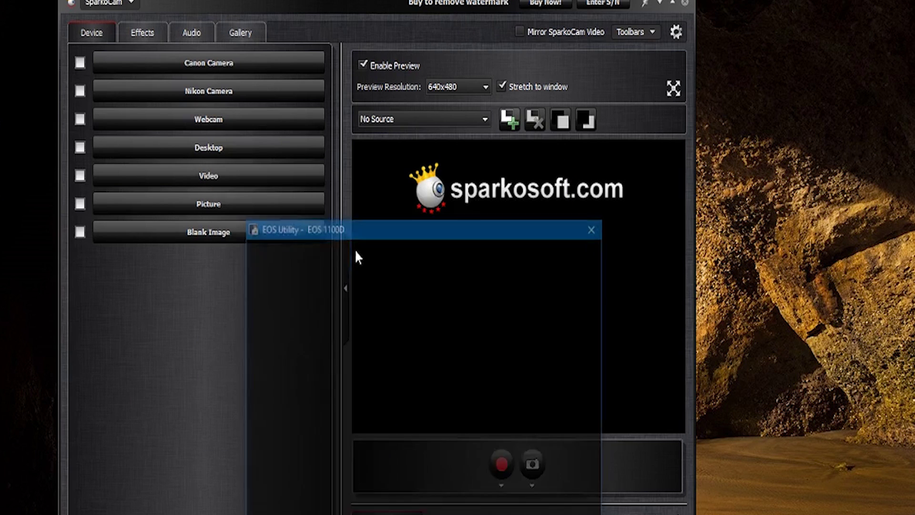
Step: Quit EOS Utility and enable Canon Camera as the SparkoCam video device, dismissing the camera dial warnings
{"action": "left_click_drag", "start_coordinate": [327, 234], "coordinate": [282, 123]}
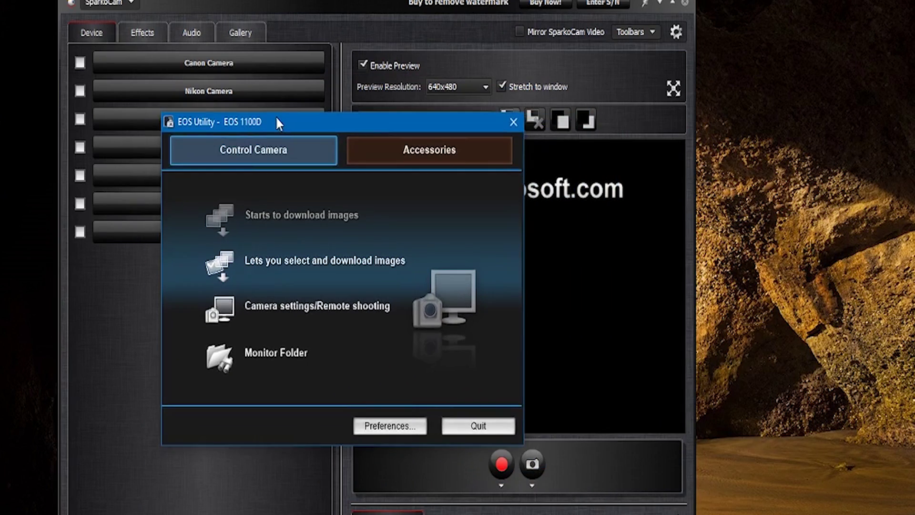
{"action": "left_click", "coordinate": [474, 426]}
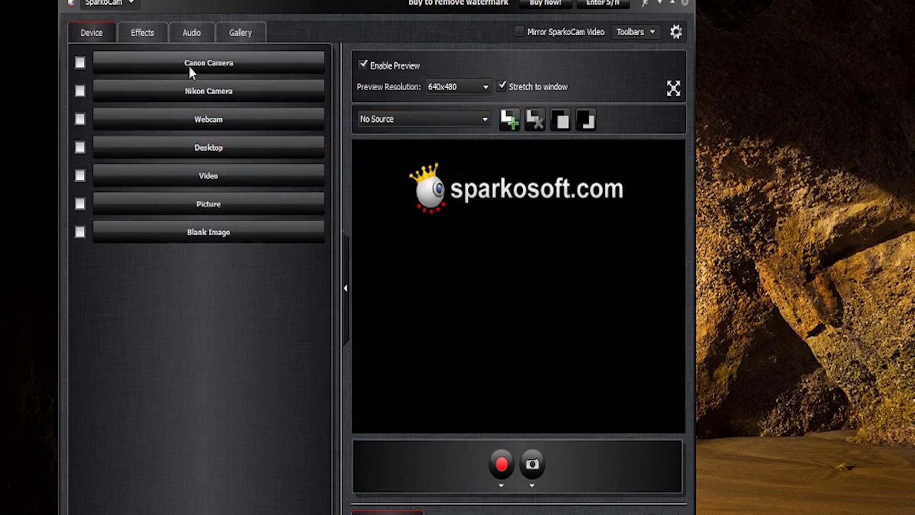
{"action": "left_click", "coordinate": [81, 62]}
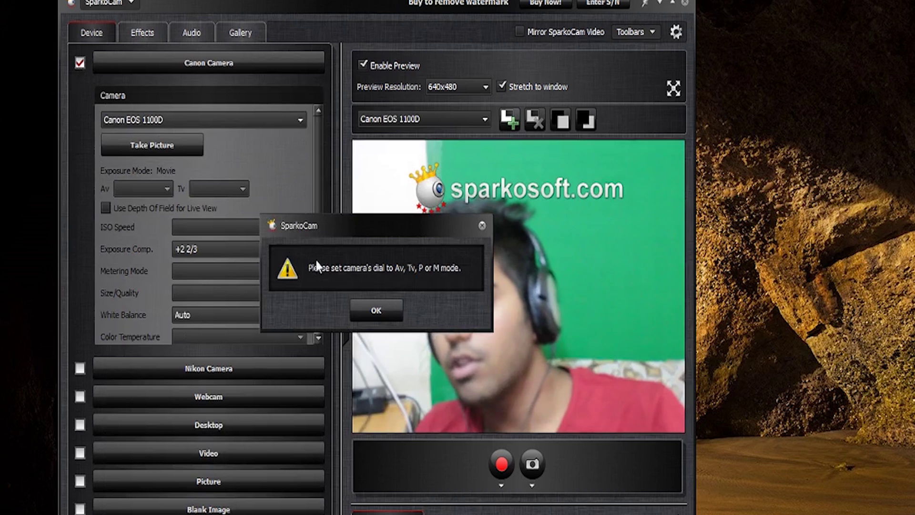
{"action": "left_click_drag", "start_coordinate": [406, 232], "coordinate": [327, 211]}
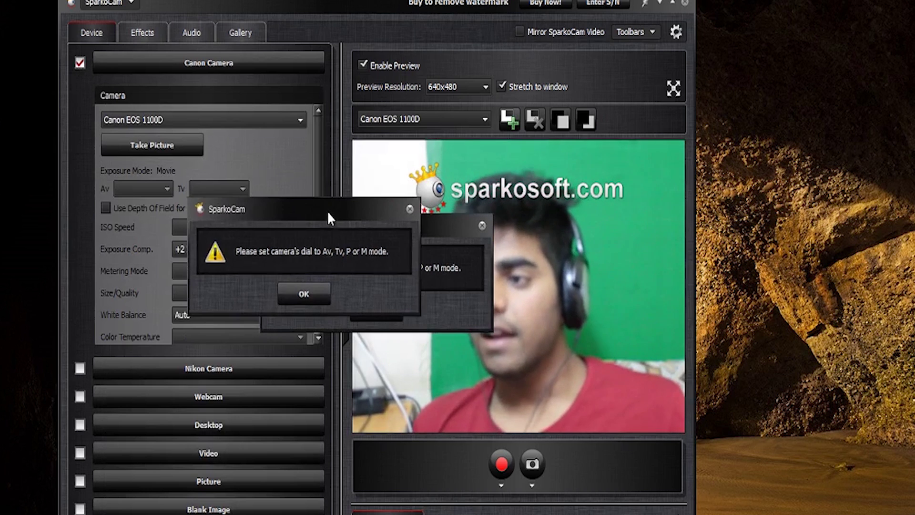
{"action": "left_click", "coordinate": [303, 291]}
{"action": "left_click", "coordinate": [377, 311]}
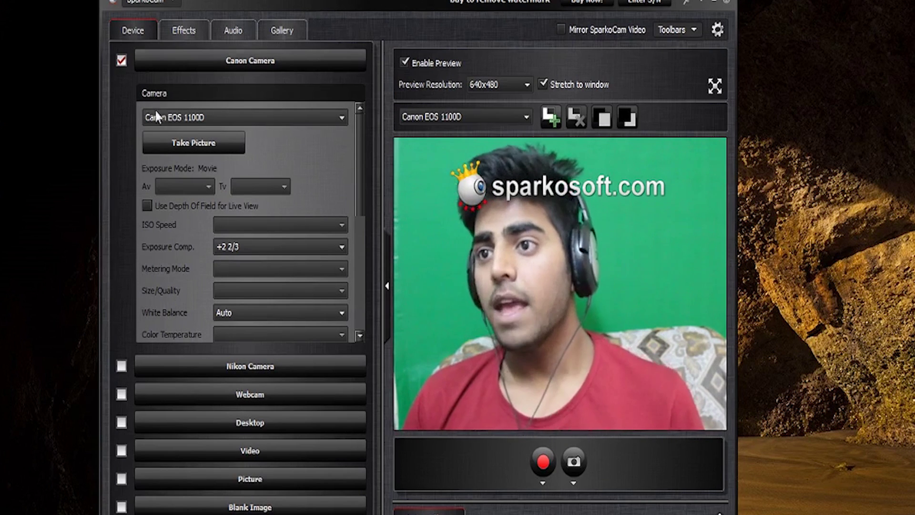
Step: Try zooming the camera picture fully out with the Transform effect and switch the effect off again
{"action": "left_click", "coordinate": [173, 35]}
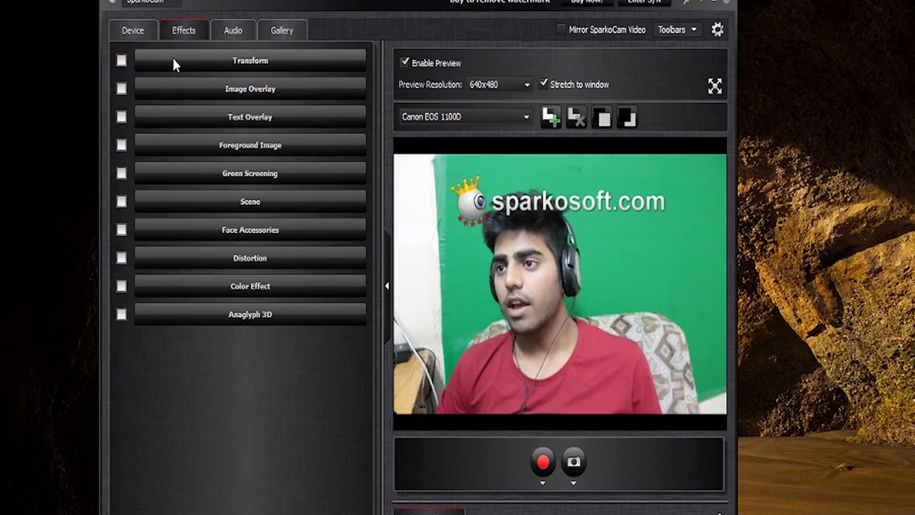
{"action": "left_click", "coordinate": [160, 64]}
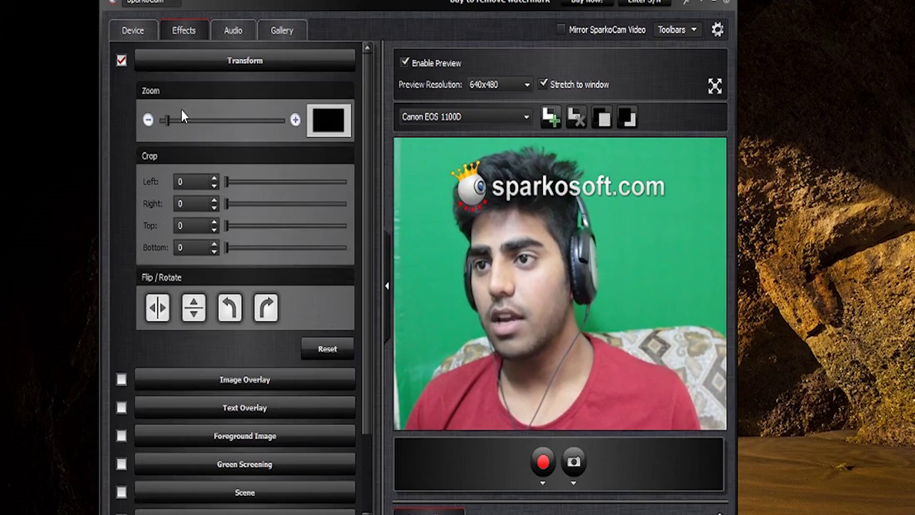
{"action": "mouse_move", "coordinate": [167, 120]}
{"action": "left_mouse_down"}
{"action": "mouse_move", "coordinate": [176, 127]}
{"action": "mouse_move", "coordinate": [167, 130]}
{"action": "left_mouse_up"}
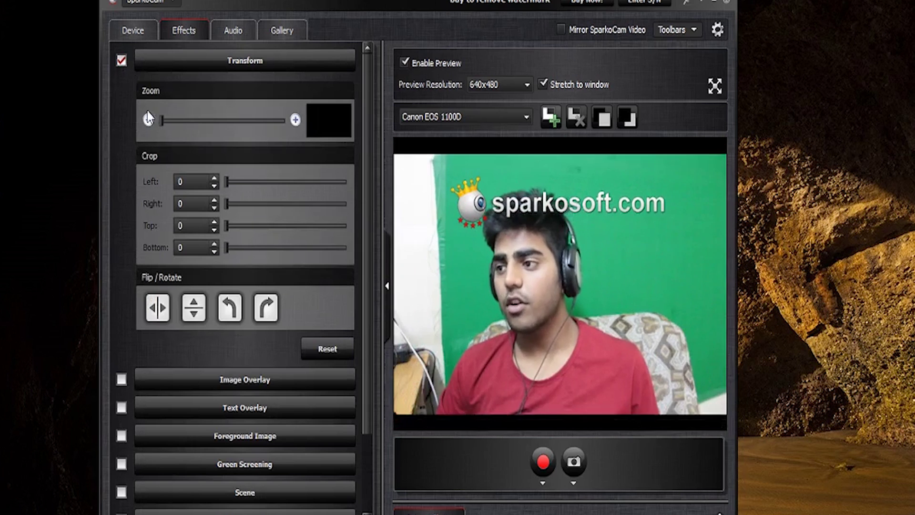
{"action": "left_click", "coordinate": [122, 60]}
{"action": "left_click", "coordinate": [161, 59]}
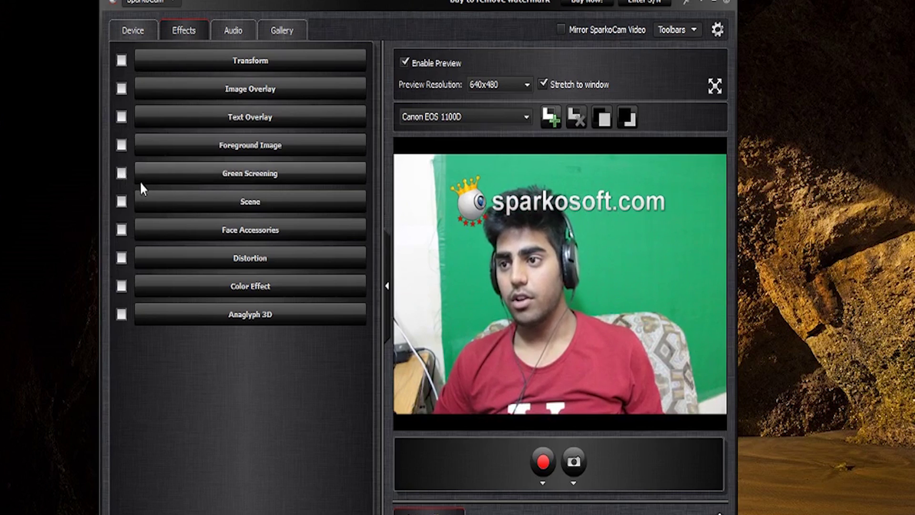
Step: Enable Green Screening and use the image 3d_dice_08-wallpaper-1600x900 from the WALLPAPER folder as the background
{"action": "left_click", "coordinate": [175, 177]}
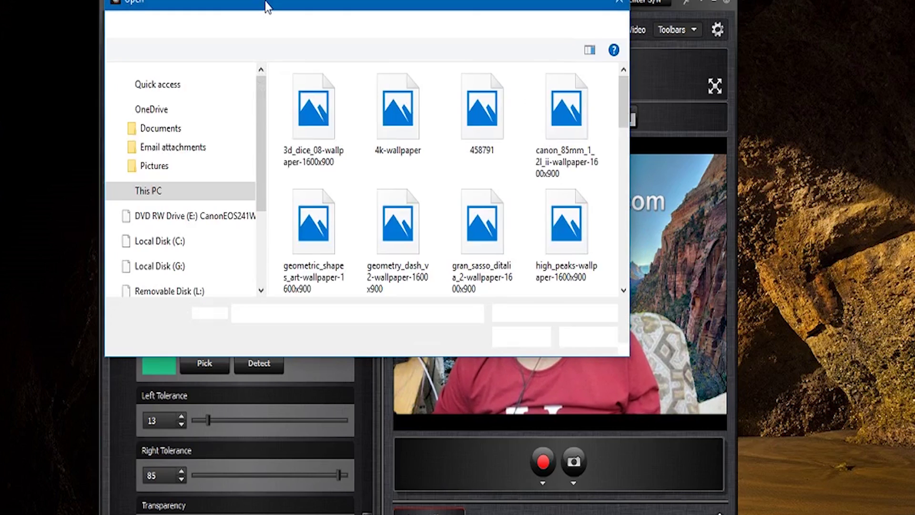
{"action": "left_click_drag", "start_coordinate": [267, 6], "coordinate": [205, 65]}
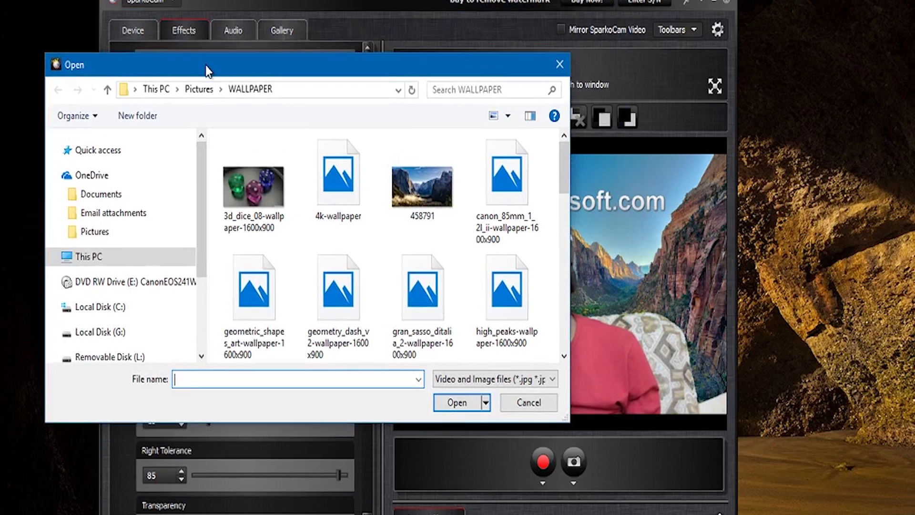
{"action": "left_click", "coordinate": [233, 189]}
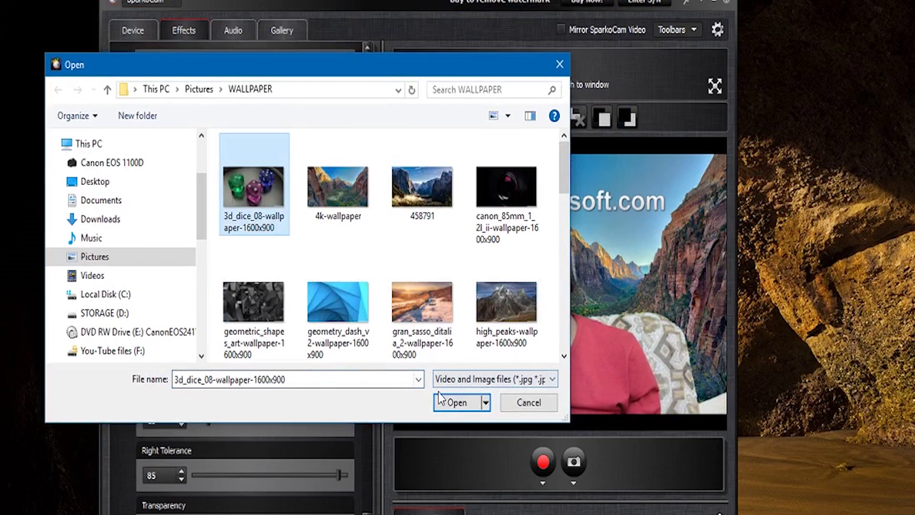
{"action": "left_click", "coordinate": [448, 402]}
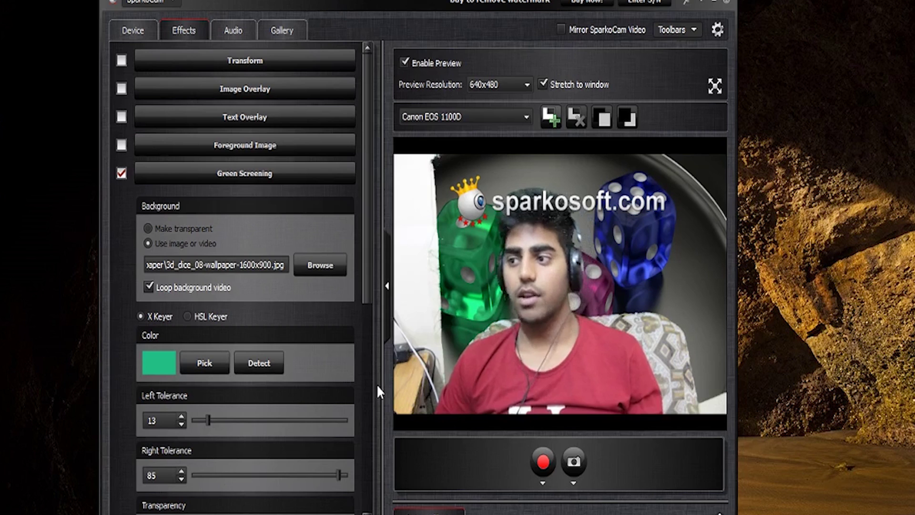
Step: Tune the green screen keying: left tolerance 5, right tolerance 89, transparency 40 and black clipping 0, and adjust the white clipping
{"action": "scroll", "coordinate": [208, 422], "scroll_direction": "down", "scroll_amount": 1}
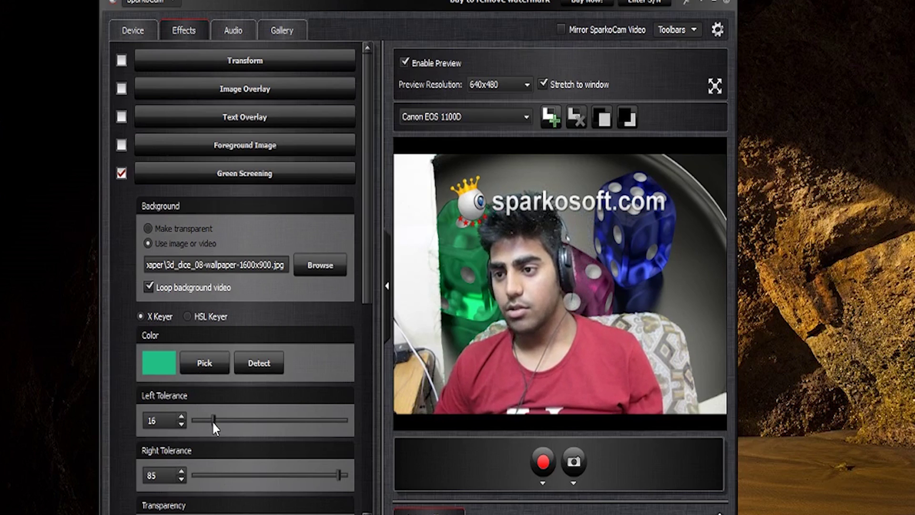
{"action": "scroll", "coordinate": [317, 377], "scroll_direction": "down", "scroll_amount": 6}
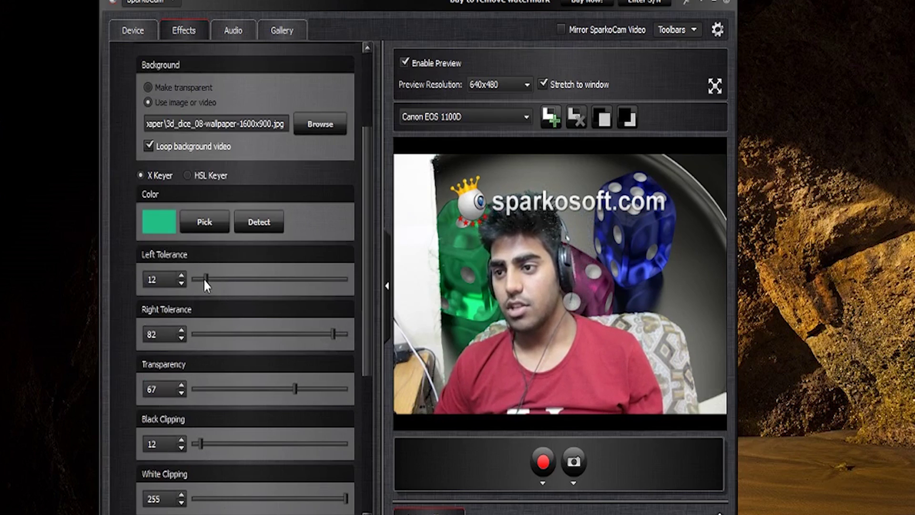
{"action": "mouse_move", "coordinate": [205, 280]}
{"action": "left_mouse_down"}
{"action": "mouse_move", "coordinate": [330, 280]}
{"action": "mouse_move", "coordinate": [173, 283]}
{"action": "mouse_move", "coordinate": [241, 286]}
{"action": "mouse_move", "coordinate": [208, 289]}
{"action": "left_mouse_up"}
{"action": "left_click_drag", "start_coordinate": [334, 335], "coordinate": [364, 334]}
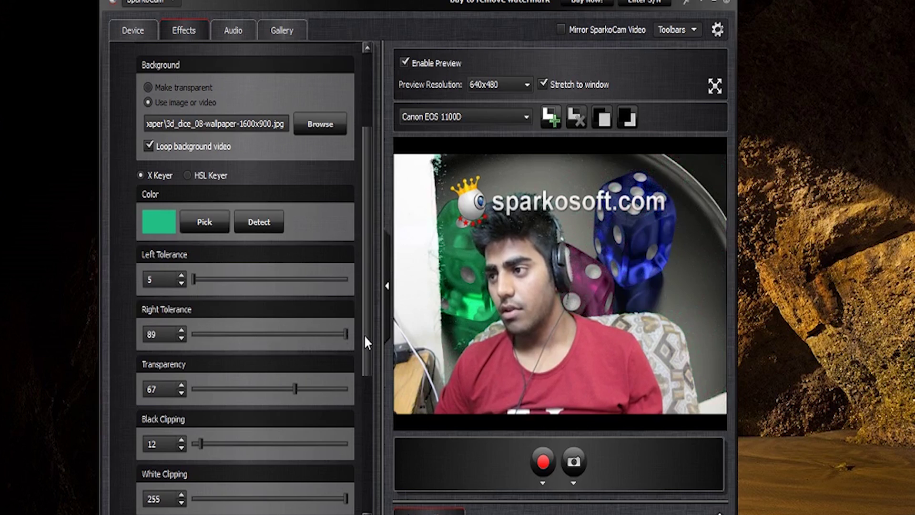
{"action": "left_click_drag", "start_coordinate": [295, 389], "coordinate": [252, 394]}
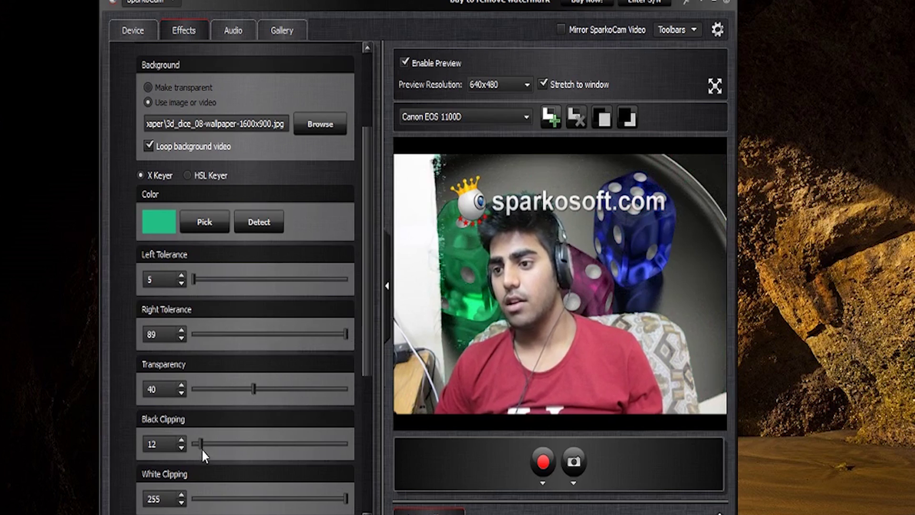
{"action": "mouse_move", "coordinate": [202, 445]}
{"action": "left_mouse_down"}
{"action": "mouse_move", "coordinate": [268, 443]}
{"action": "mouse_move", "coordinate": [193, 450]}
{"action": "left_mouse_up"}
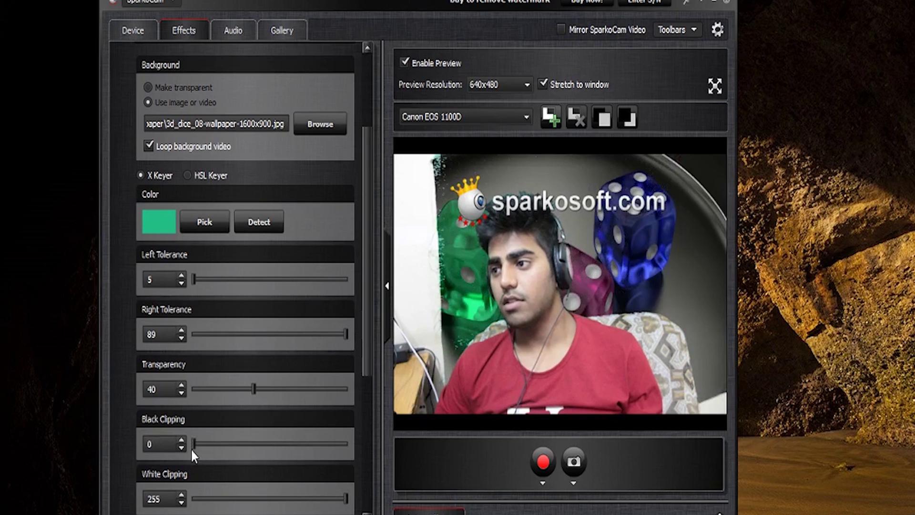
{"action": "mouse_move", "coordinate": [346, 499]}
{"action": "left_mouse_down"}
{"action": "mouse_move", "coordinate": [271, 499]}
{"action": "mouse_move", "coordinate": [349, 507]}
{"action": "left_mouse_up"}
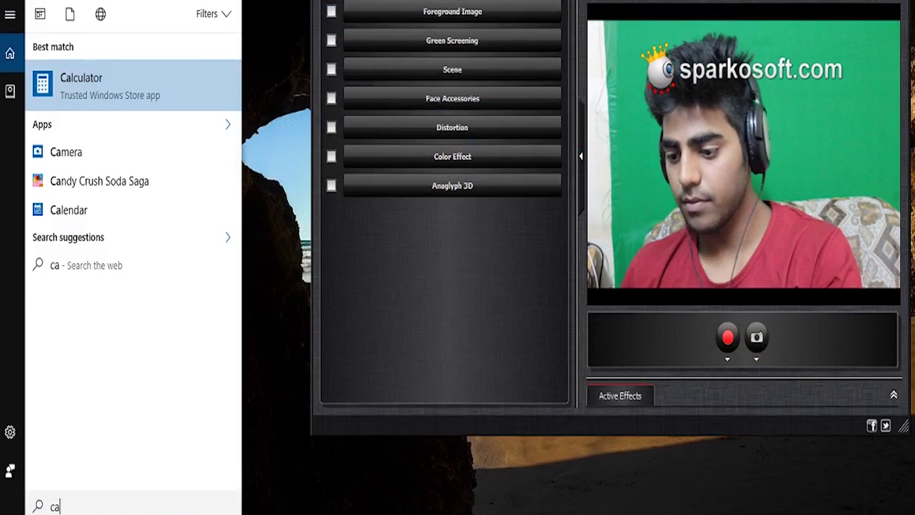
Step: Search Windows for "camera" and open the Camera app to test the SparkoCam virtual webcam
{"action": "type", "text": "m"}
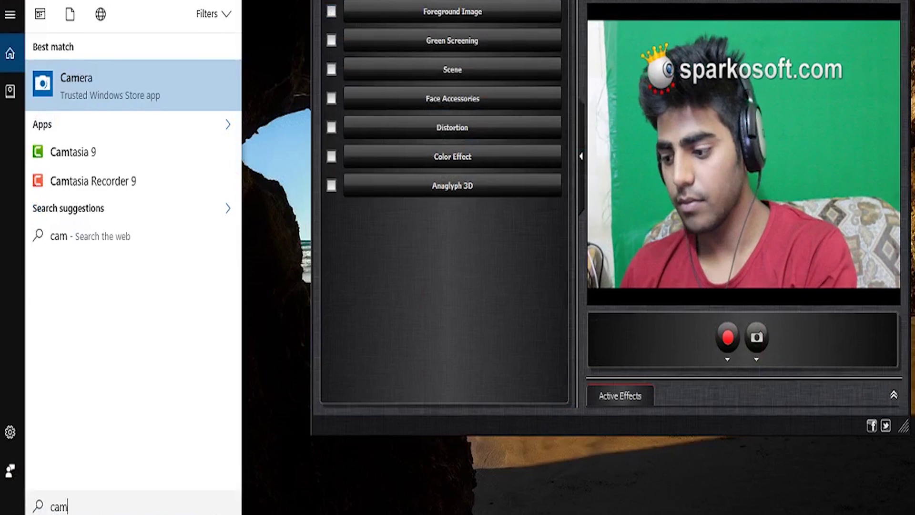
{"action": "type", "text": "era"}
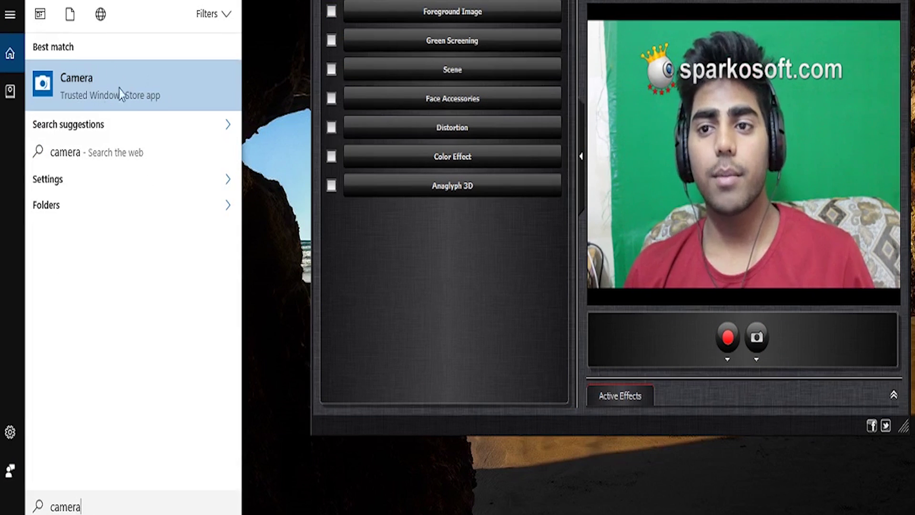
{"action": "left_click", "coordinate": [120, 94]}
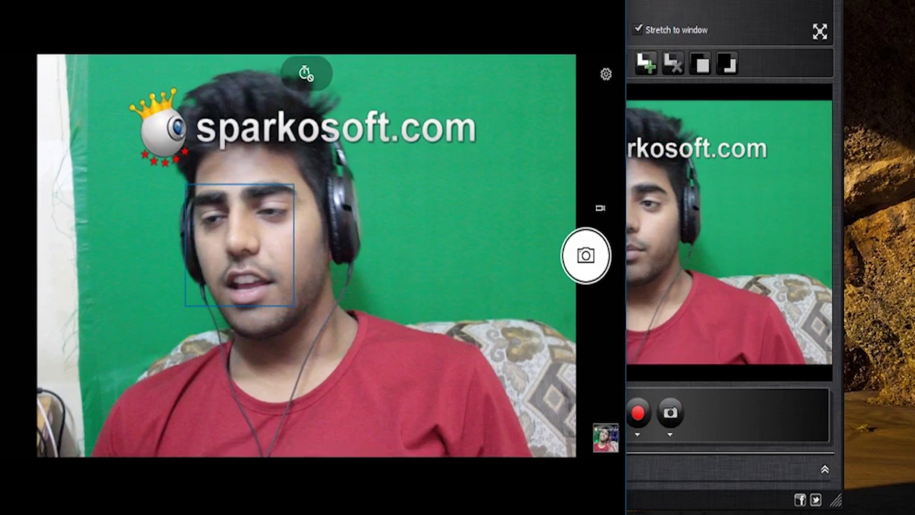